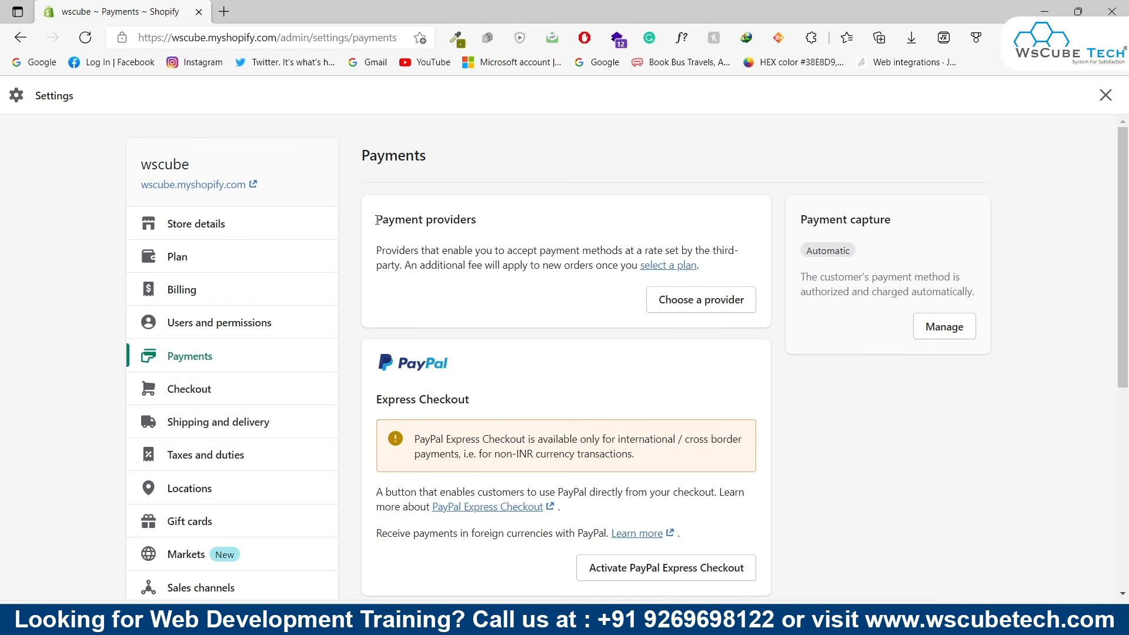
Look at the available Shopify plans through the Payment providers section's plan link and return to the Payments settings.
left_click_drag(377, 220, 486, 227)
left_click(504, 283)
left_click(668, 271)
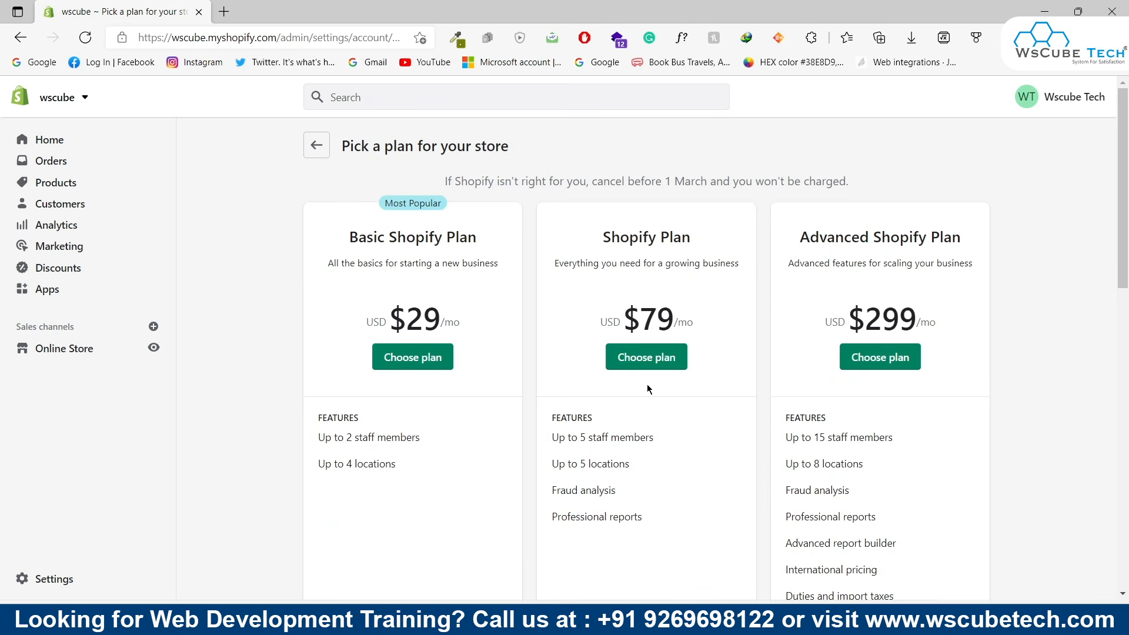
left_click(316, 145)
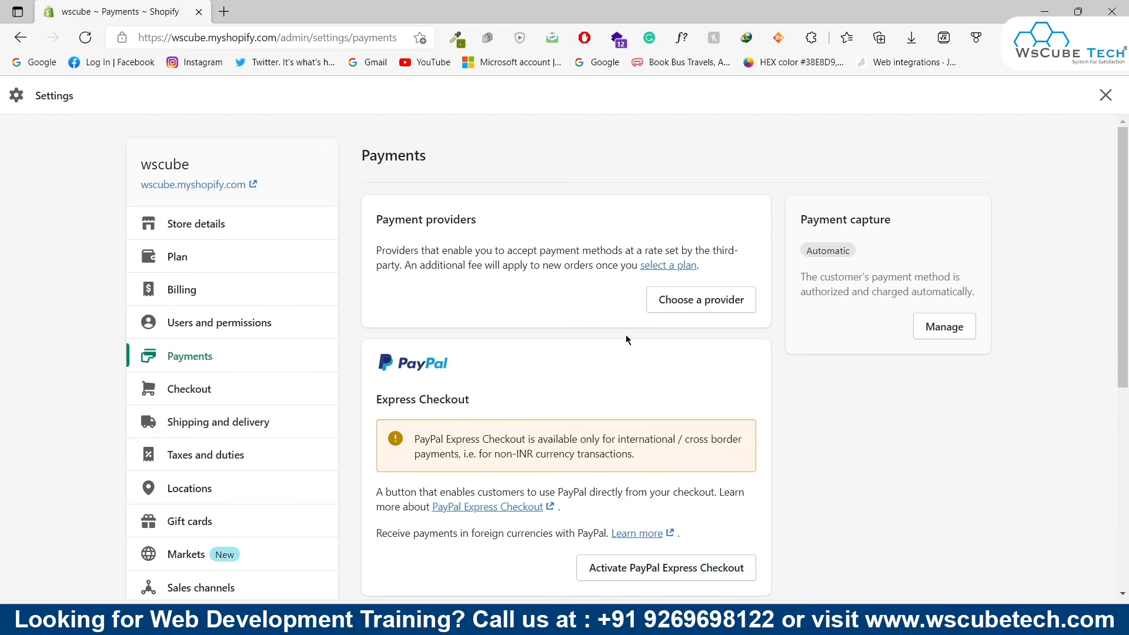
Open the third-party payment providers list, examine the gateways and their supported payment methods, and return to the Payments settings.
left_click(691, 312)
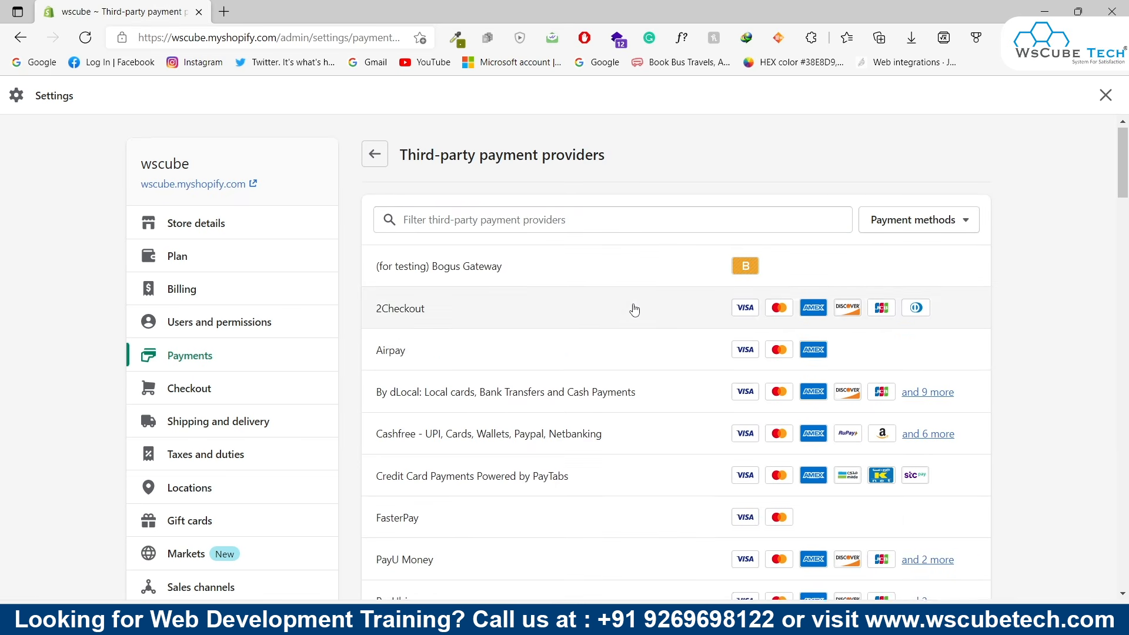
scroll(634, 311, "down", 10)
scroll(633, 310, "up", 10)
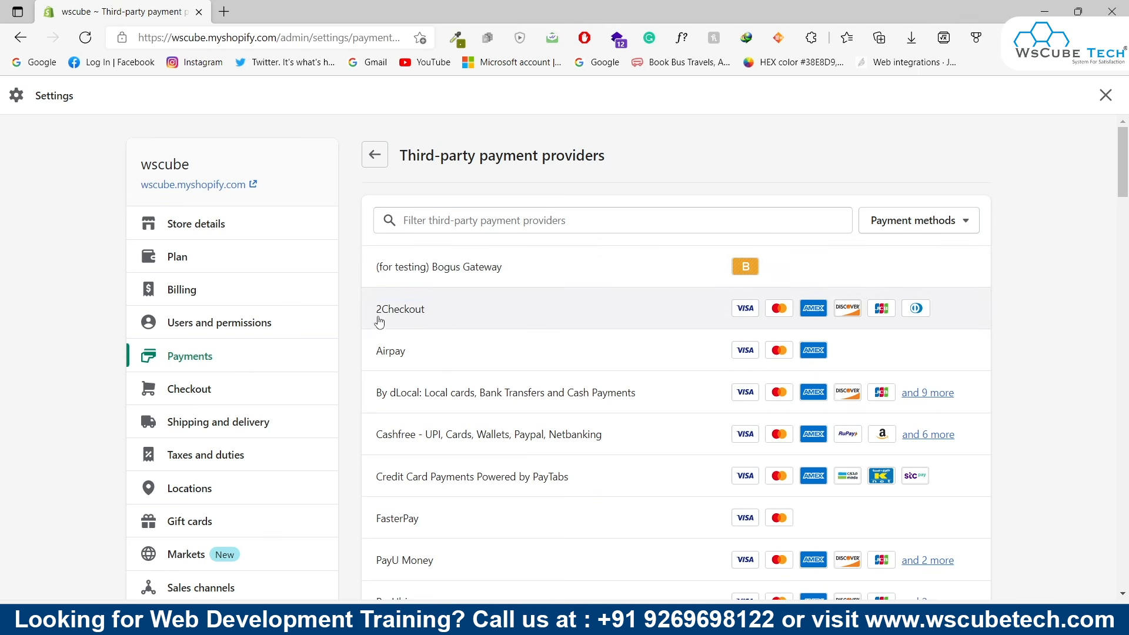
left_click_drag(375, 308, 434, 319)
left_click(582, 314)
scroll(655, 302, "down", 1)
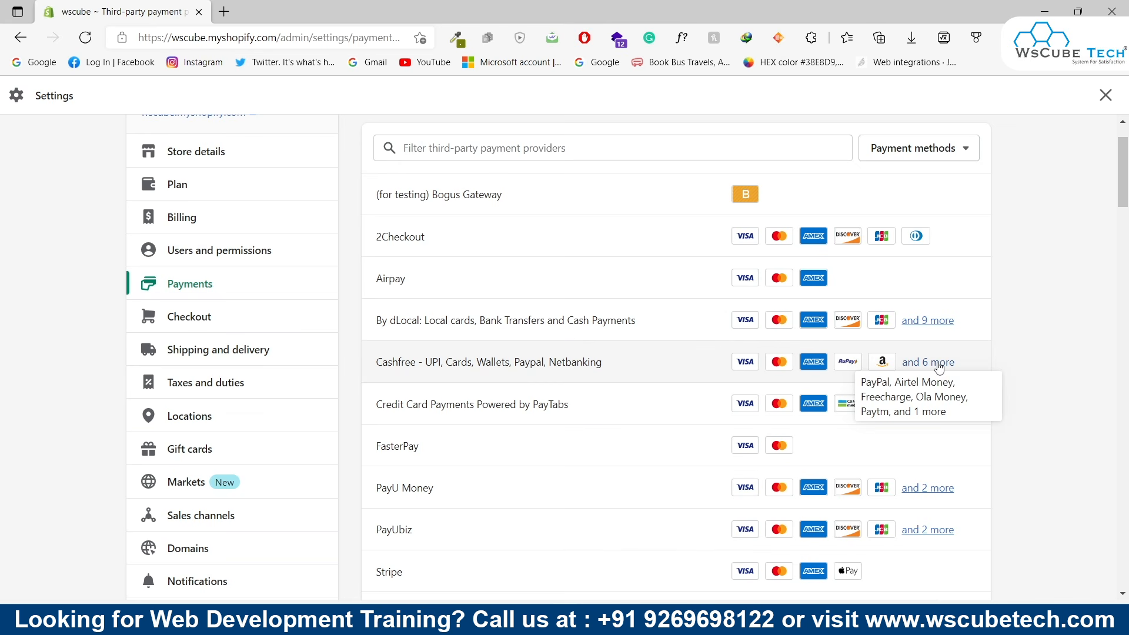
scroll(623, 388, "down", 2)
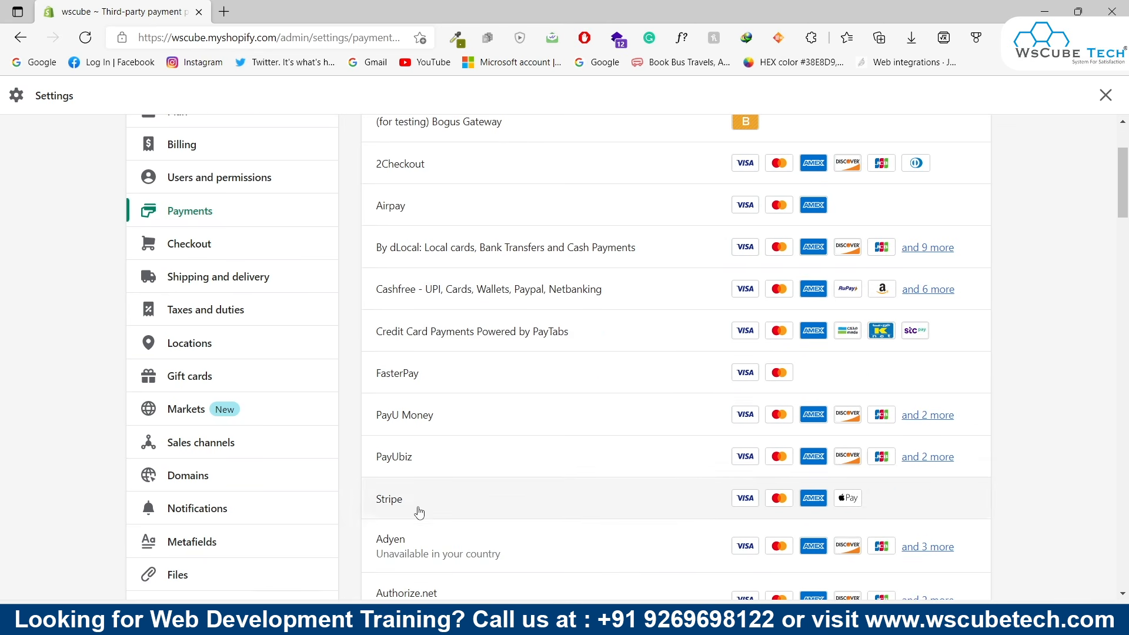
scroll(559, 335, "down", 5)
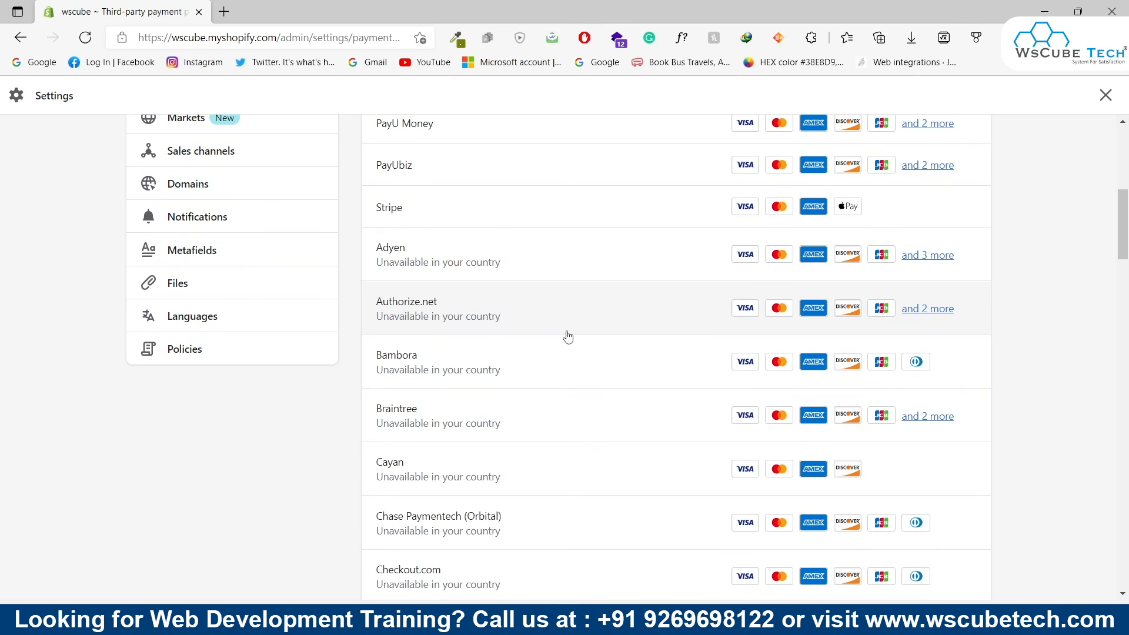
scroll(568, 337, "down", 5)
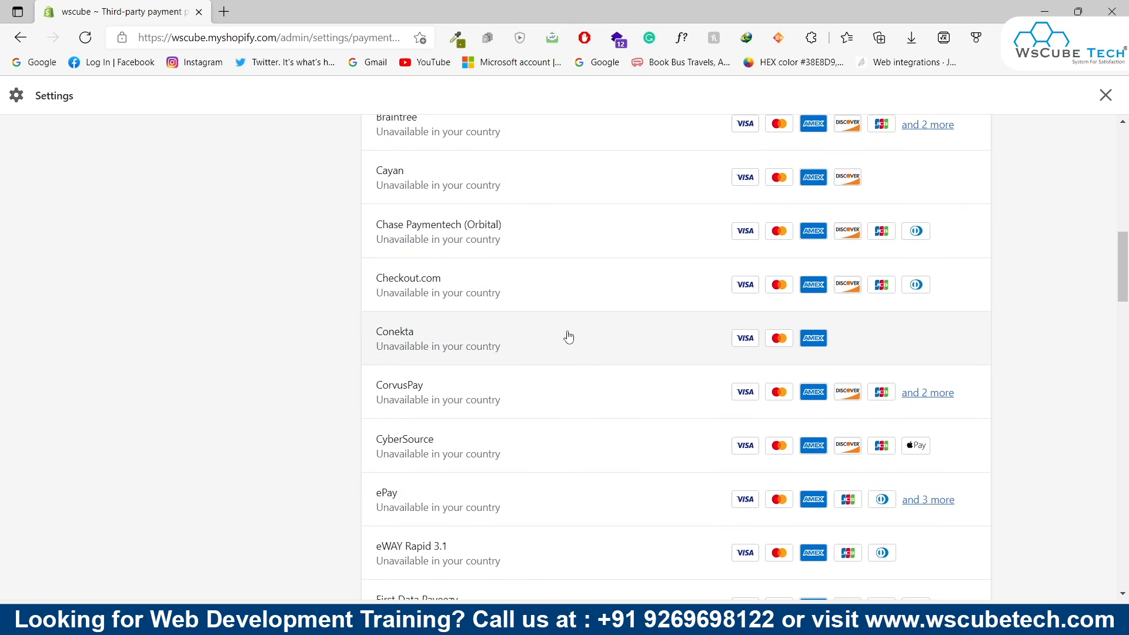
scroll(567, 333, "down", 6)
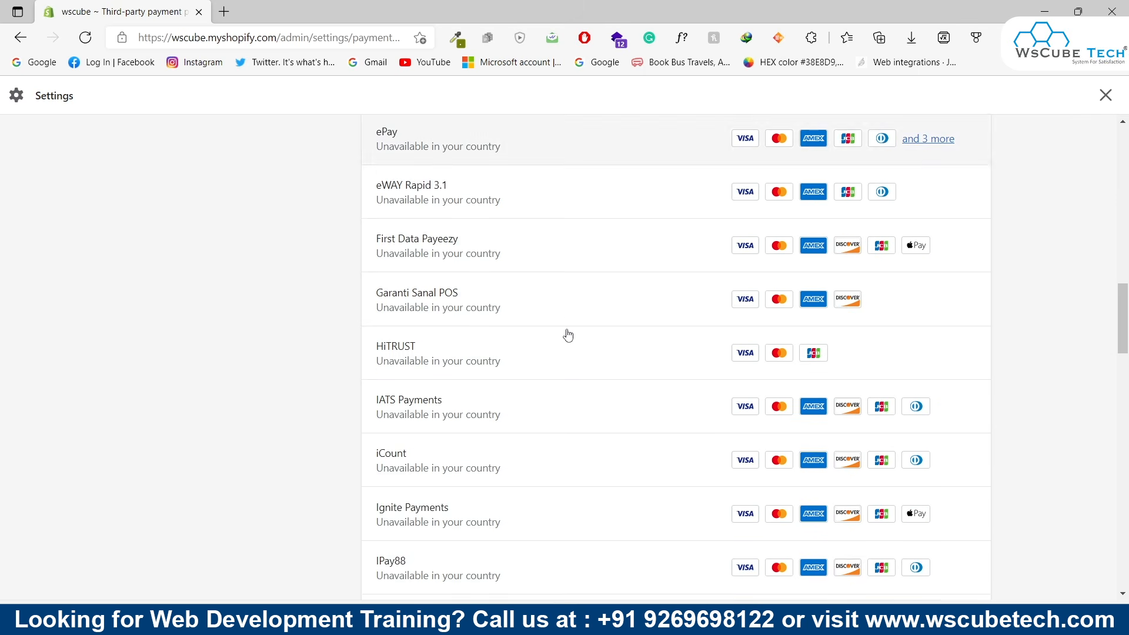
scroll(567, 333, "up", 20)
left_click_drag(399, 159, 598, 156)
left_click(375, 155)
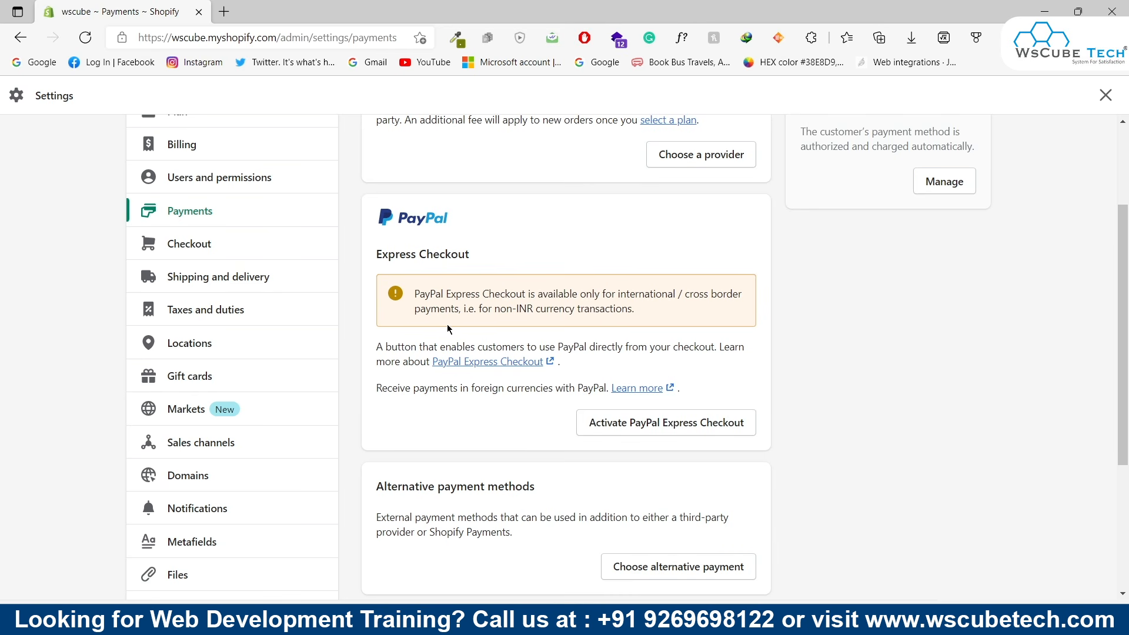
Read the PayPal Express Checkout availability note, view PayPal's account connection page for Shopify, and close that page.
left_click_drag(495, 310, 460, 310)
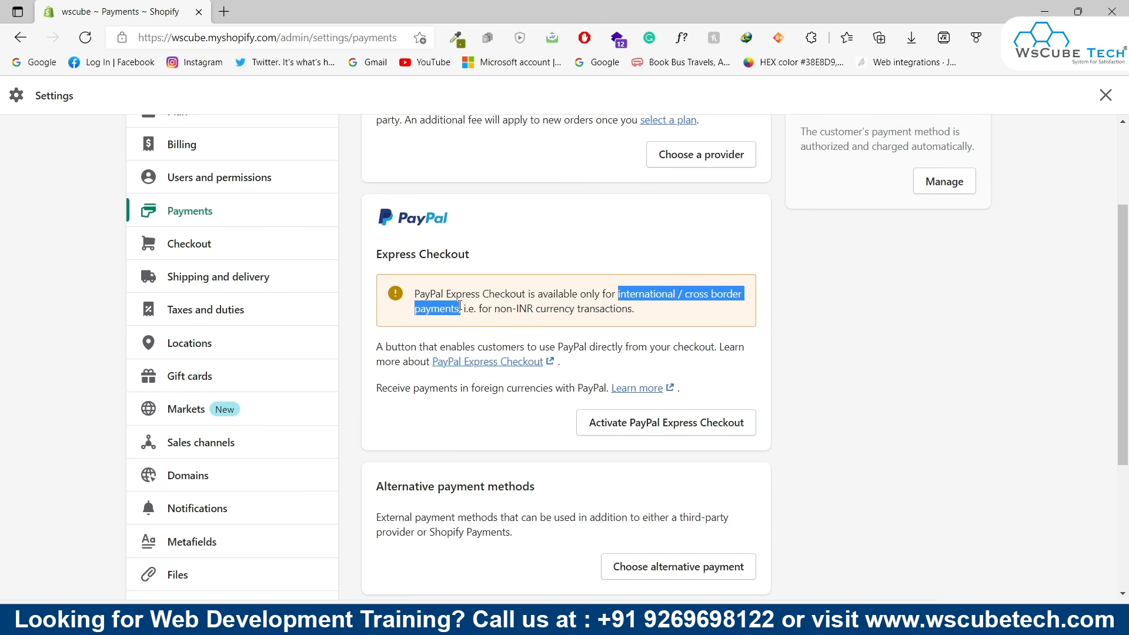
left_click(489, 333)
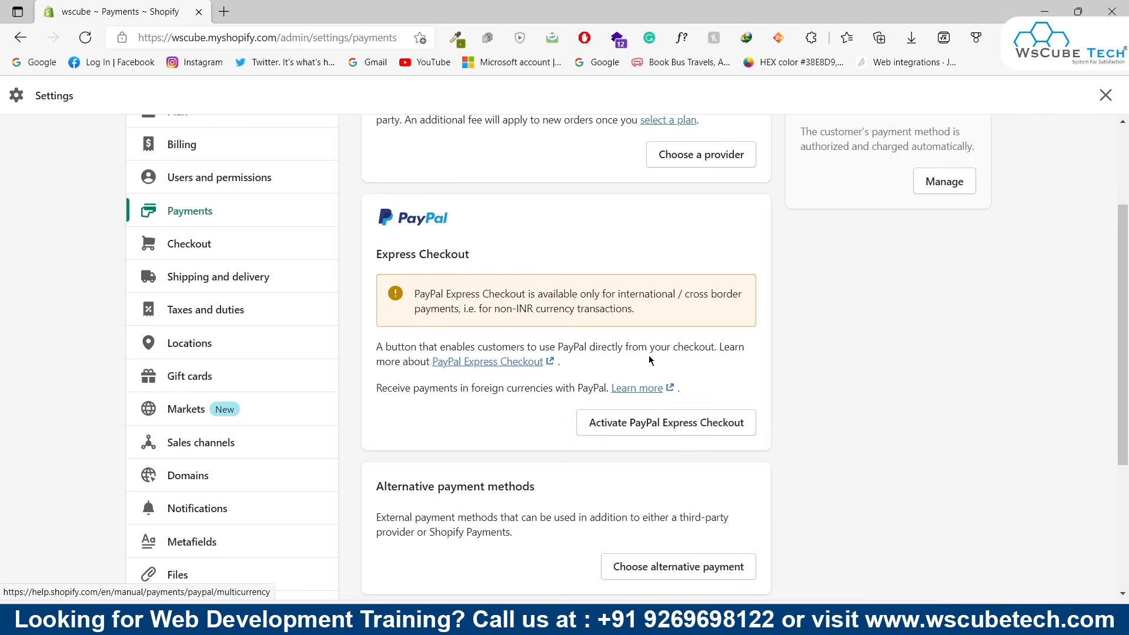
scroll(651, 359, "down", 1)
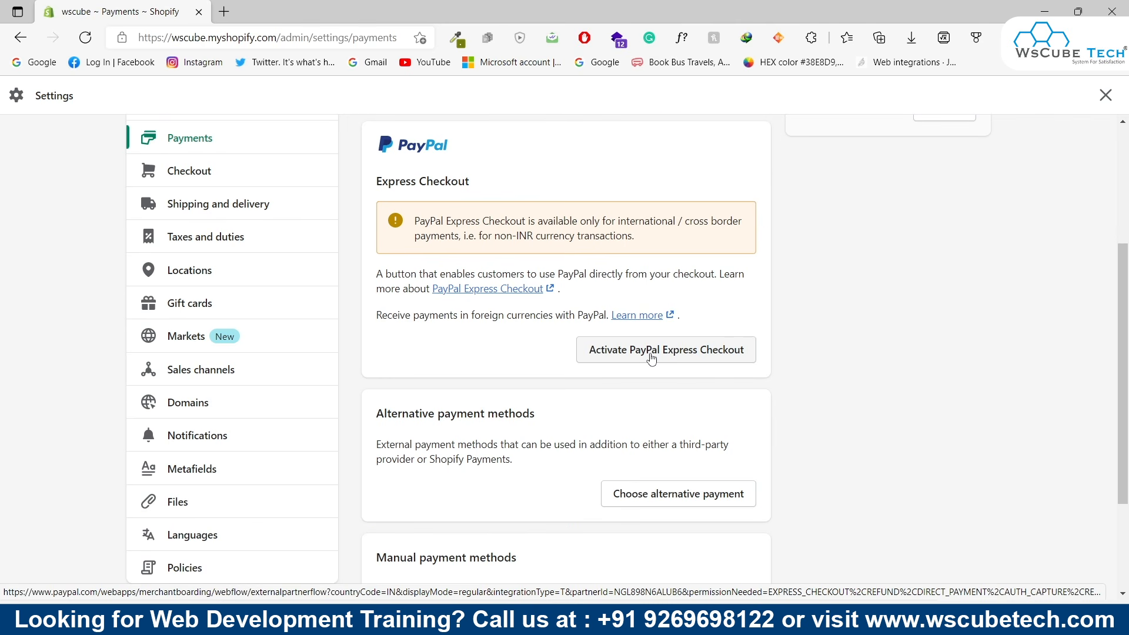
left_click(651, 359)
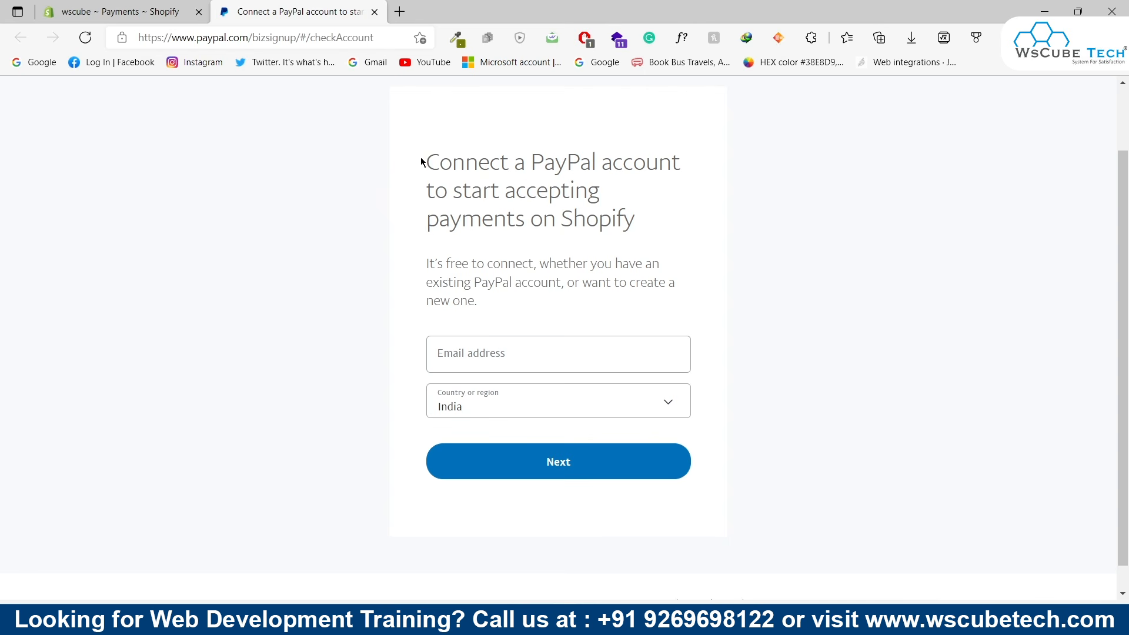
left_click_drag(561, 219, 673, 270)
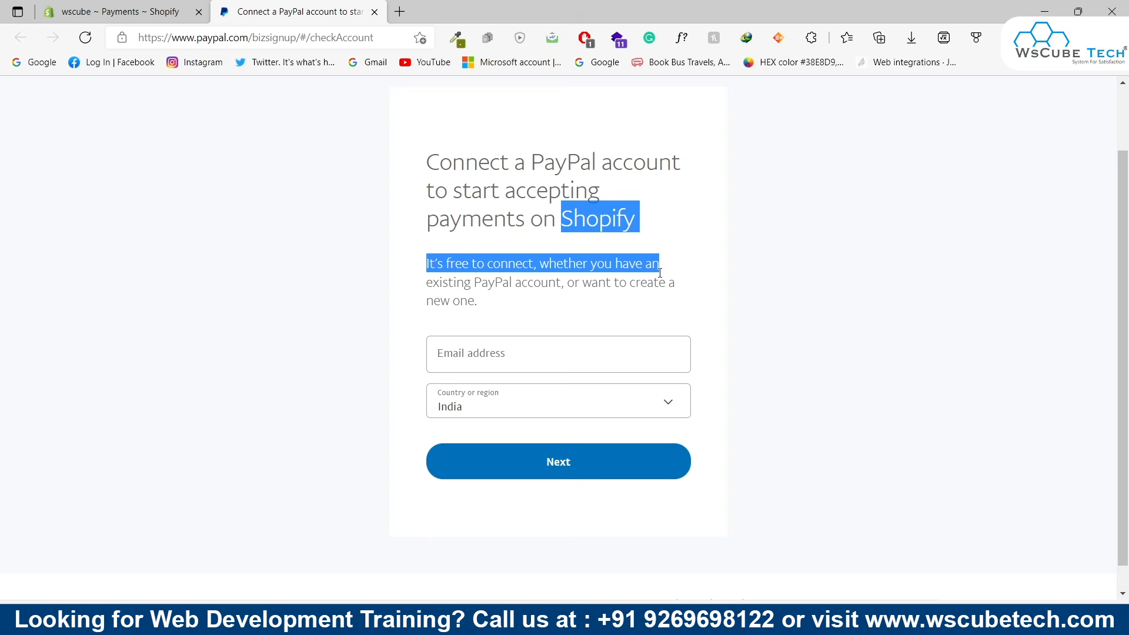
left_click(644, 256)
key("ctrl+w")
Filter the alternative payment providers by "raz", check Razorpay's additional payment methods, and return to the Payments settings.
left_click_drag(375, 269, 552, 270)
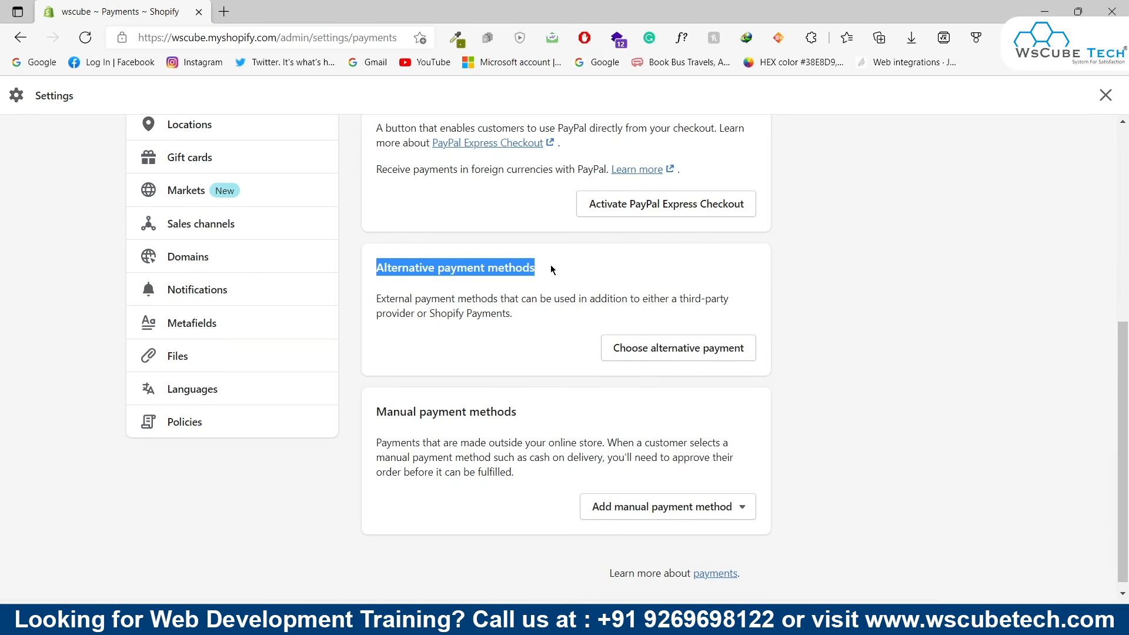
left_click(518, 268)
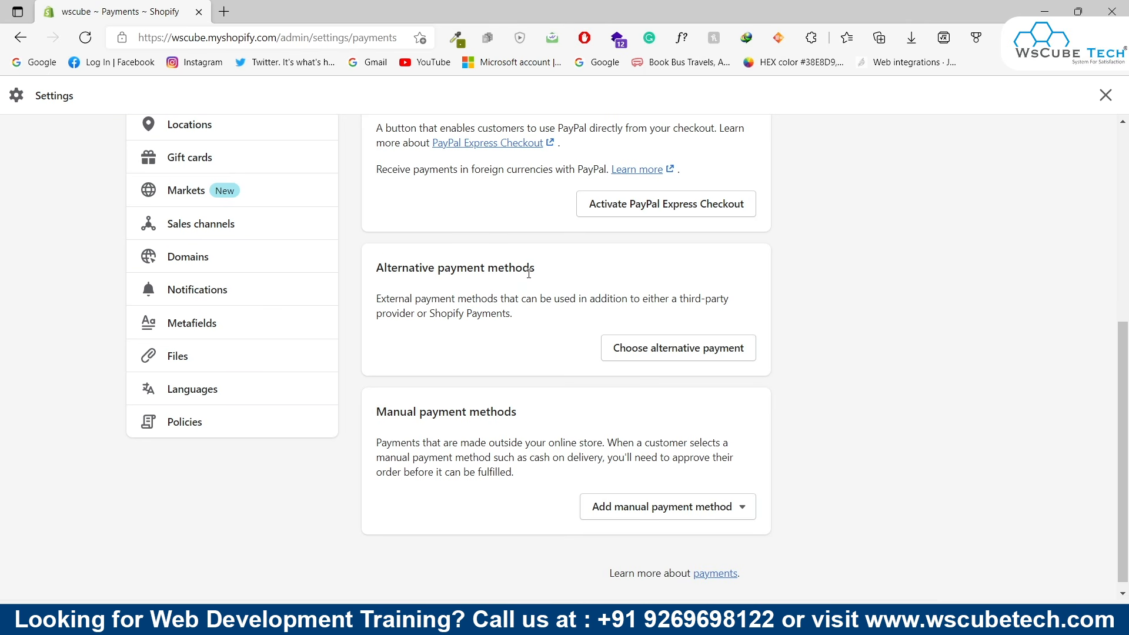
left_click_drag(677, 298, 729, 299)
left_click_drag(430, 313, 510, 313)
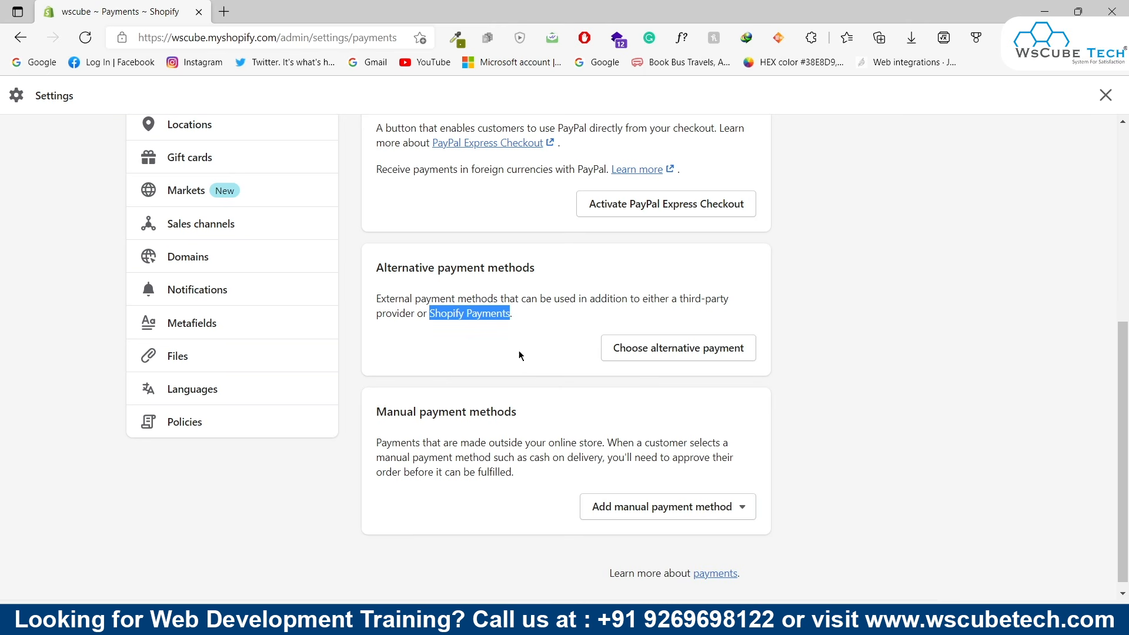
left_click(655, 347)
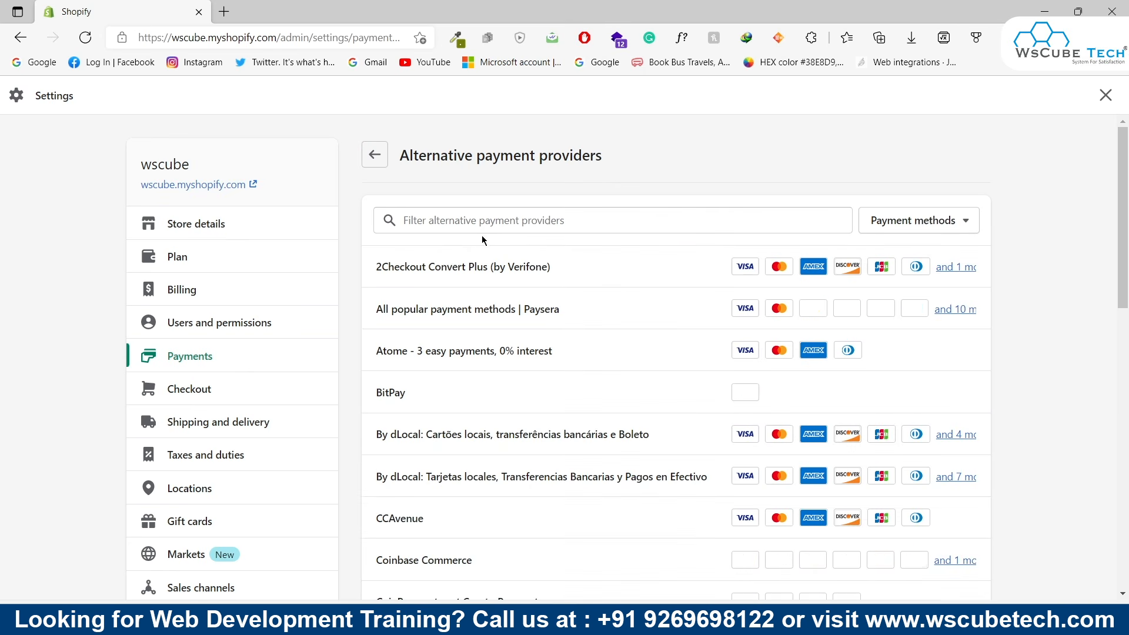
left_click(526, 217)
type("raz")
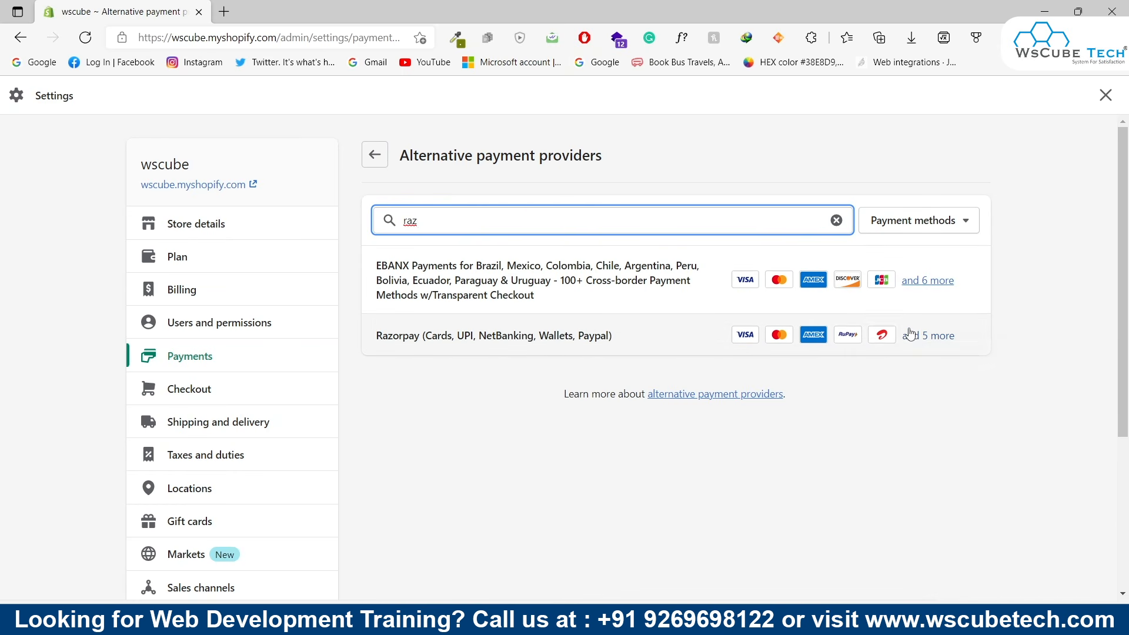
mouse_move(914, 337)
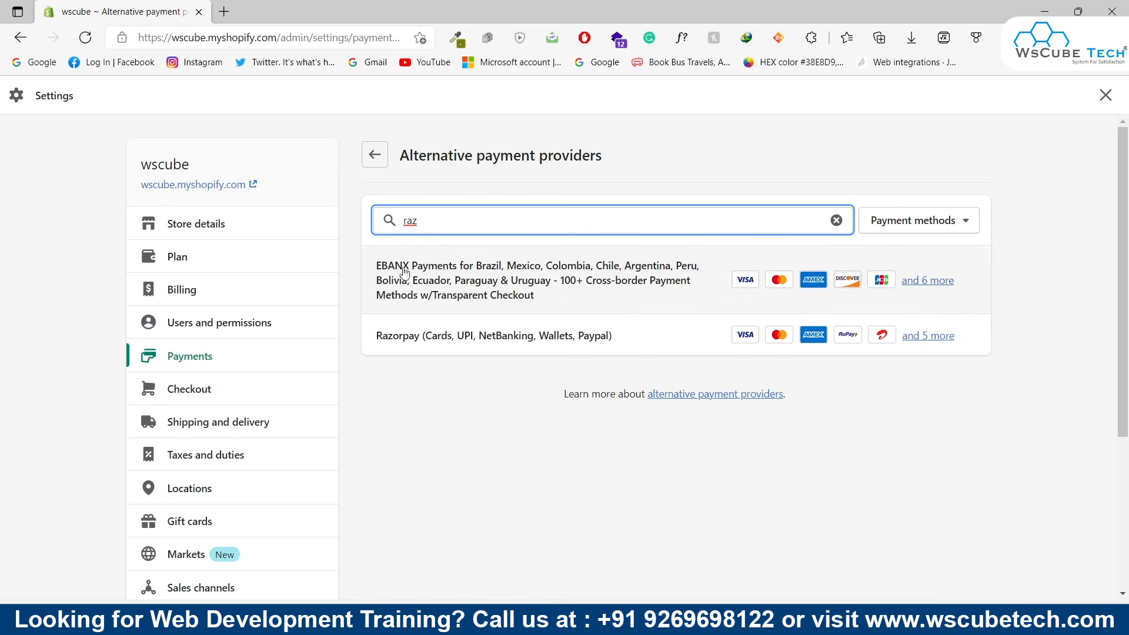
left_click(376, 162)
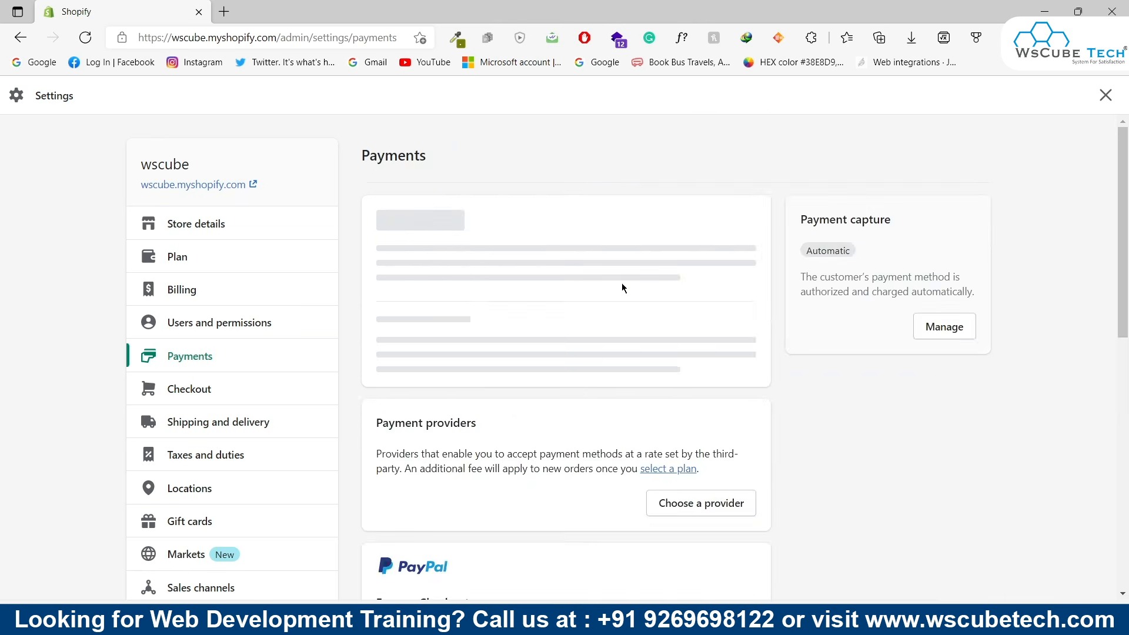
Review the Alternative and Manual payment methods sections and show the manual payment method options.
scroll(622, 284, "down", 5)
left_click_drag(370, 348, 550, 342)
scroll(572, 321, "down", 2)
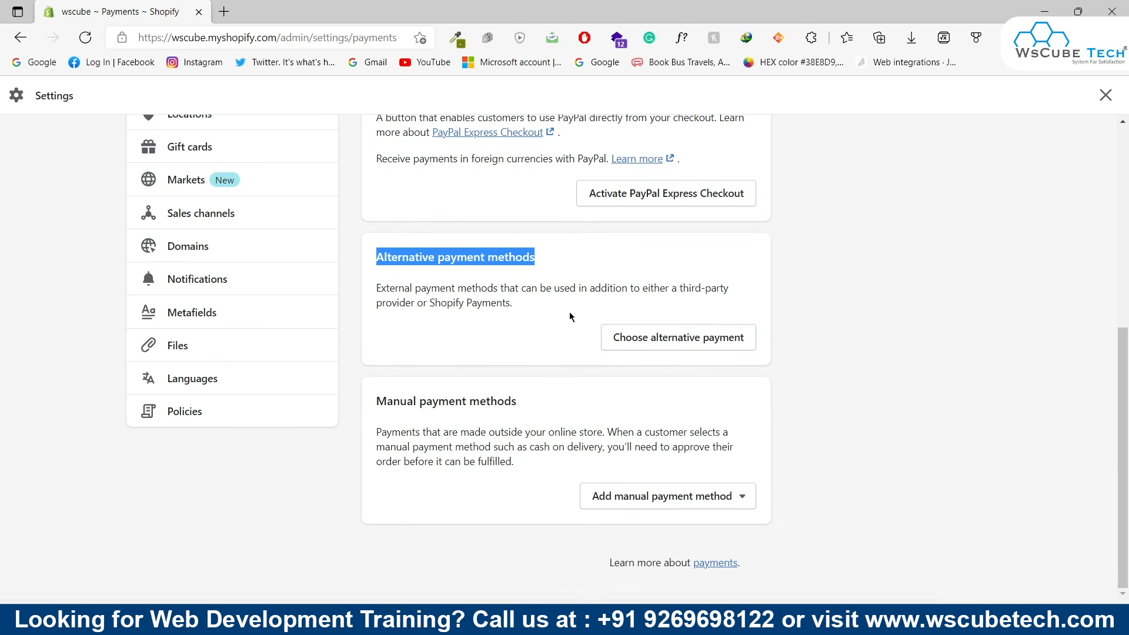
left_click(558, 406)
left_click_drag(532, 432, 408, 401)
left_click(435, 404)
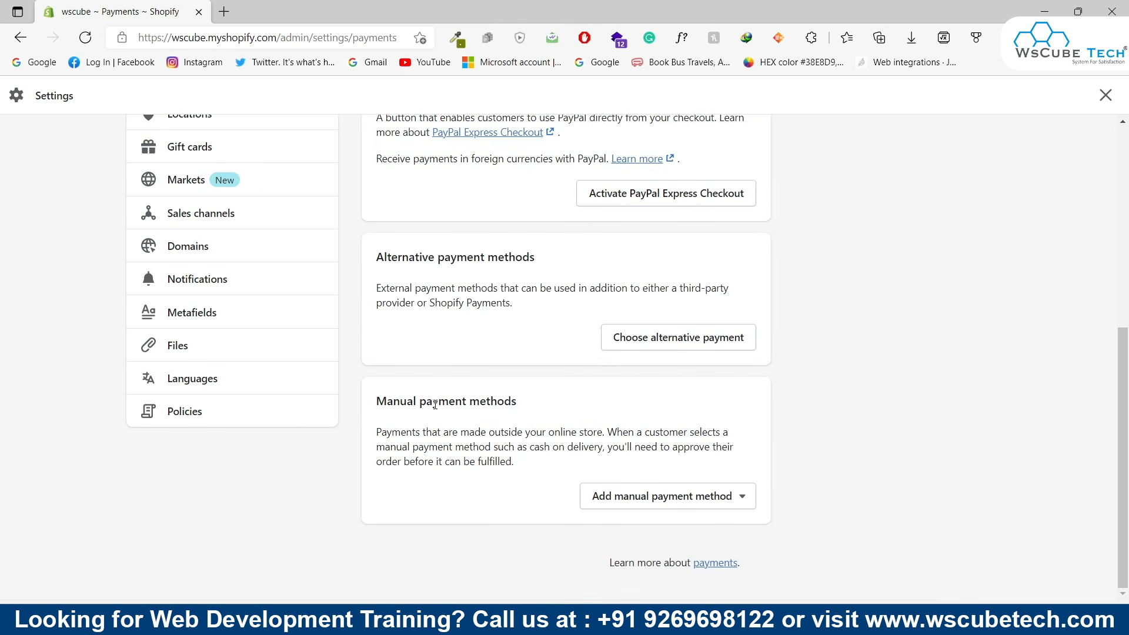
left_click(633, 499)
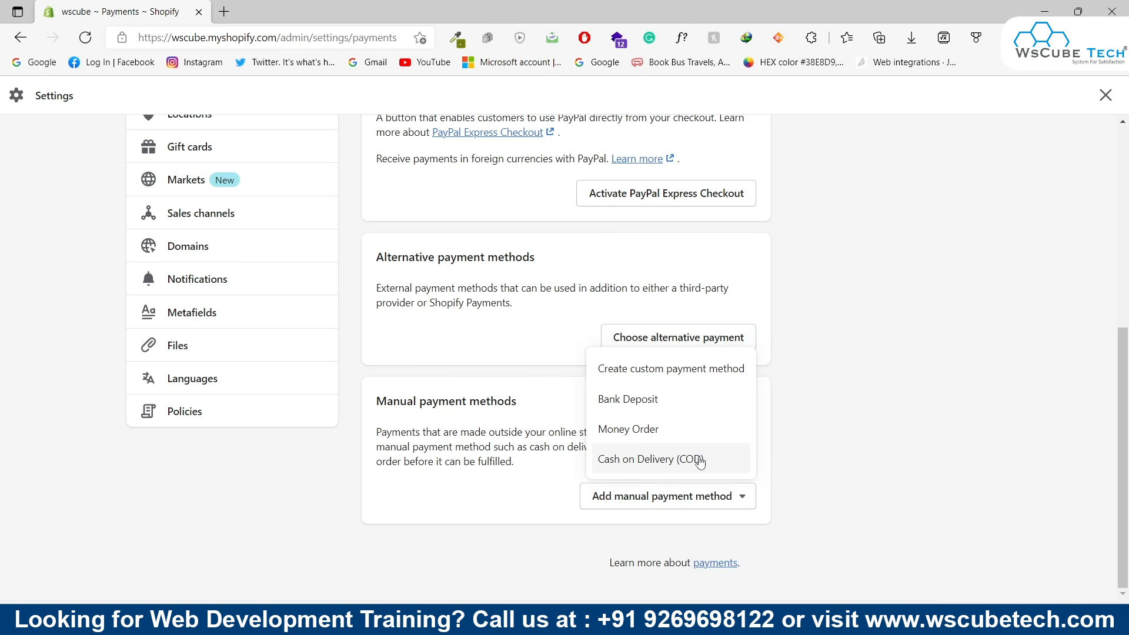
Open the Cash on Delivery (COD) setup, examine the Additional details and Payment instructions fields, and cancel without activating.
left_click(686, 463)
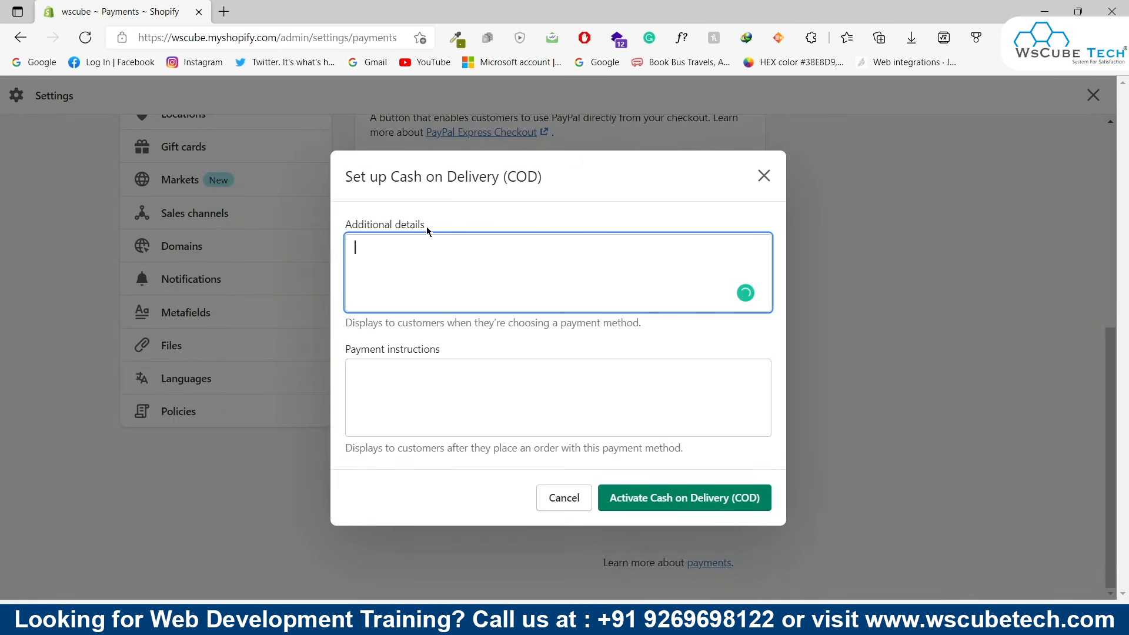
left_click_drag(427, 228, 344, 224)
left_click_drag(441, 350, 347, 354)
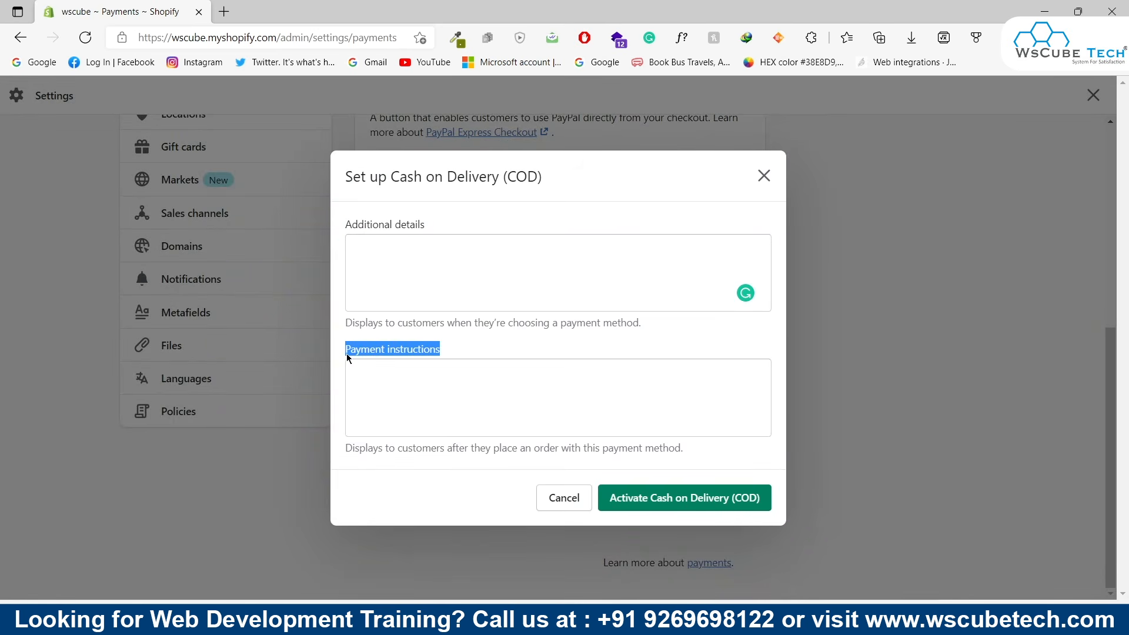
left_click(415, 351)
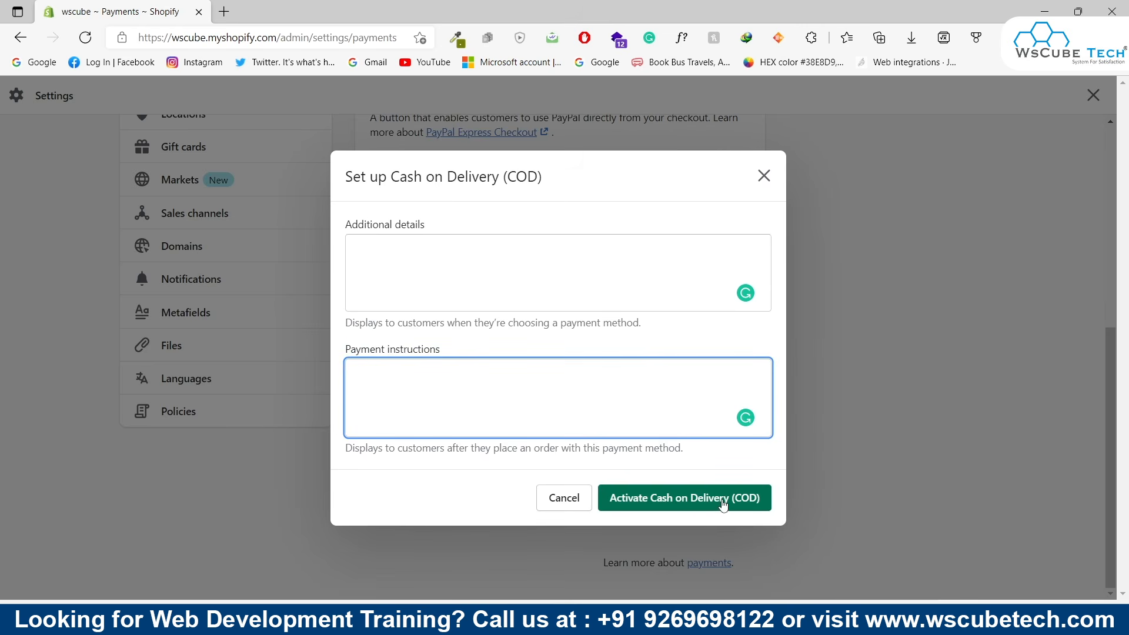
left_click(580, 500)
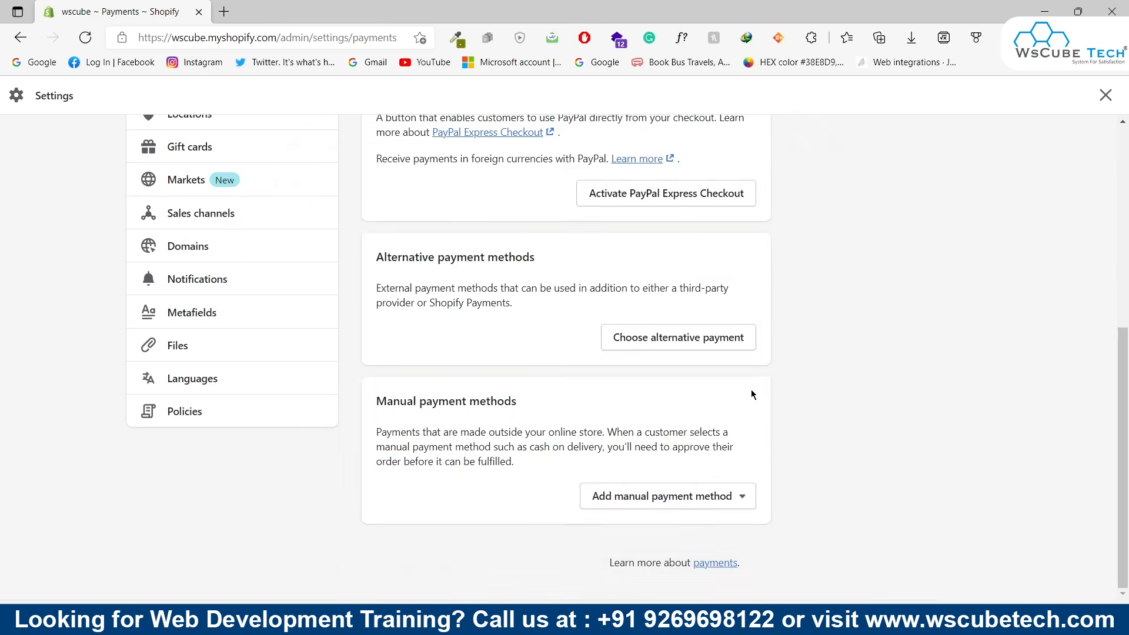
Open the payment capture settings, compare automatic with manual capture for orders, and close them without saving.
scroll(766, 383, "up", 3)
left_click_drag(793, 219, 915, 225)
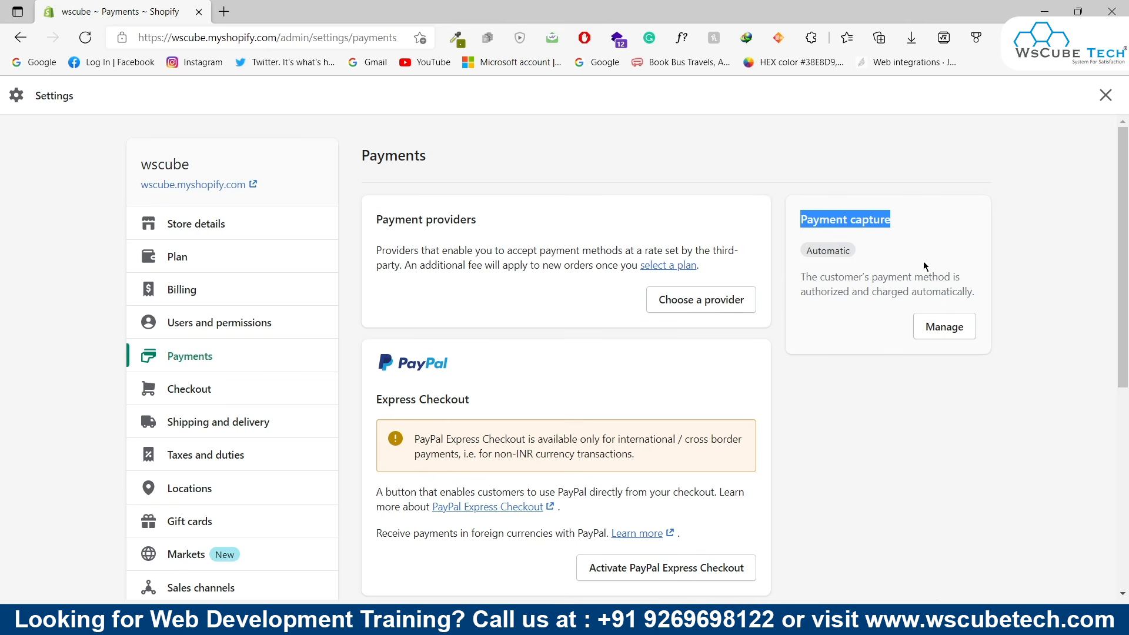
left_click_drag(860, 253, 801, 255)
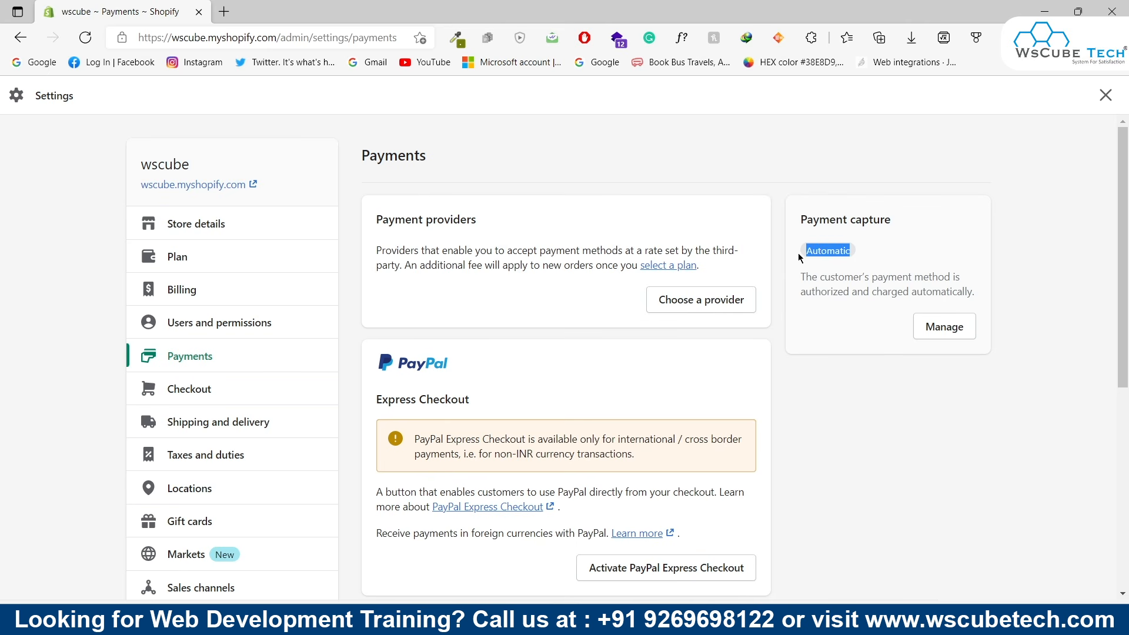
left_click(948, 325)
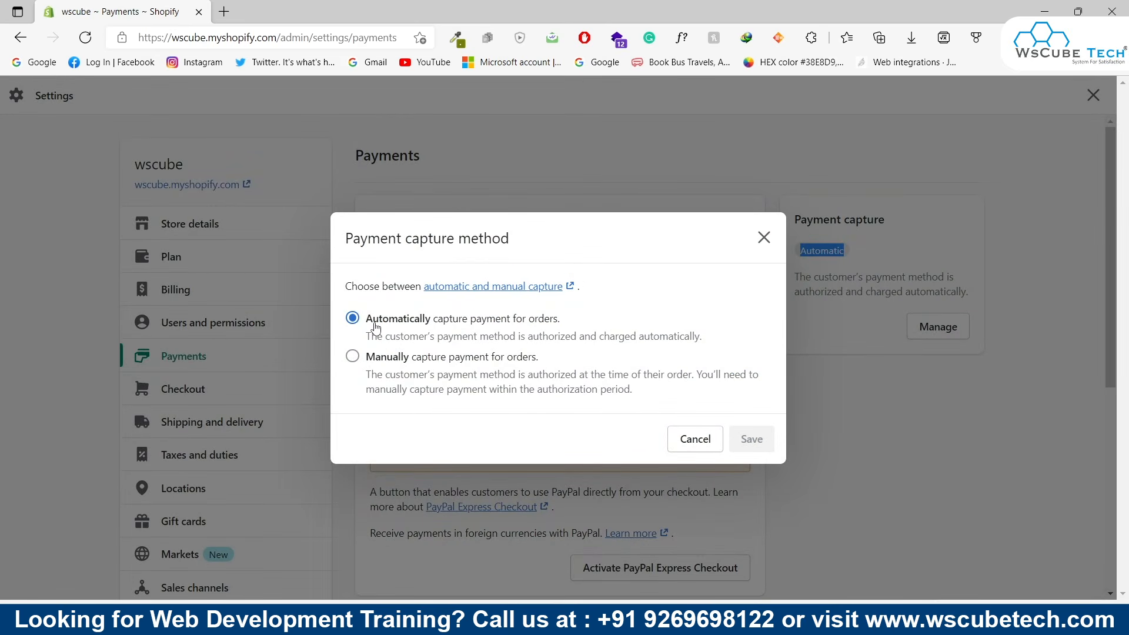
left_click(386, 363)
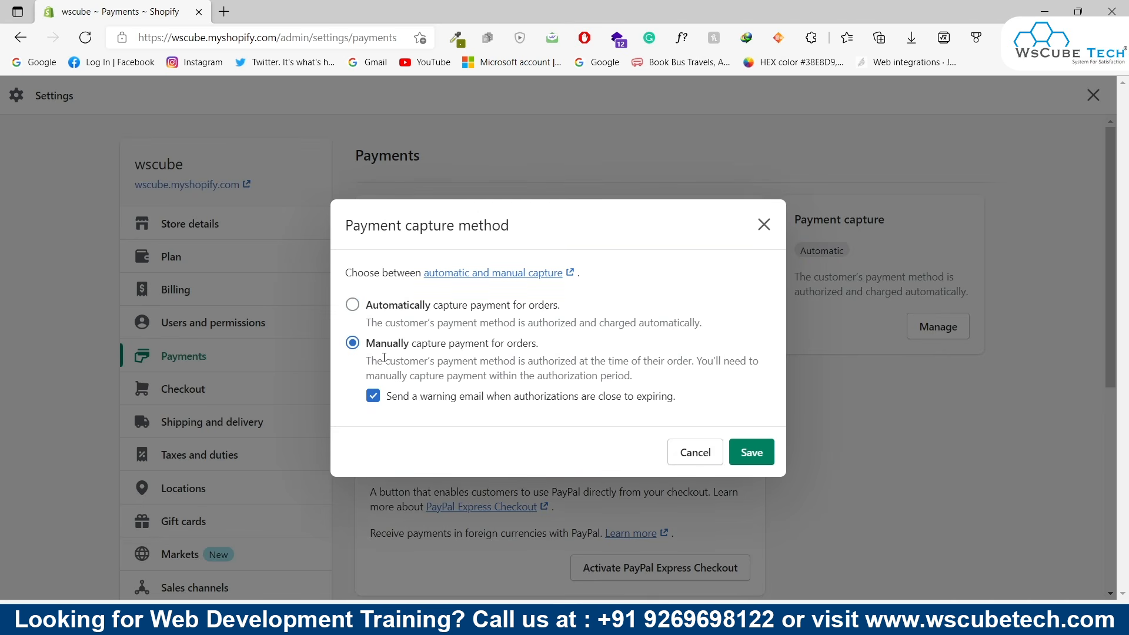
left_click(389, 312)
left_click_drag(373, 321, 426, 326)
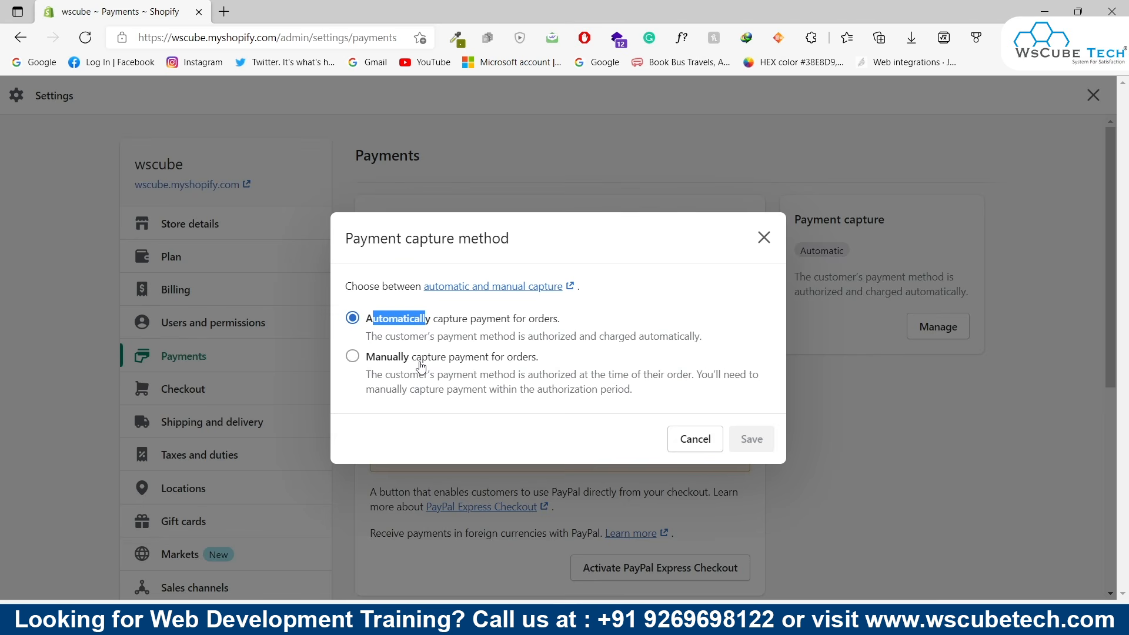
left_click(579, 319)
left_click(691, 436)
scroll(558, 288, "down", 6)
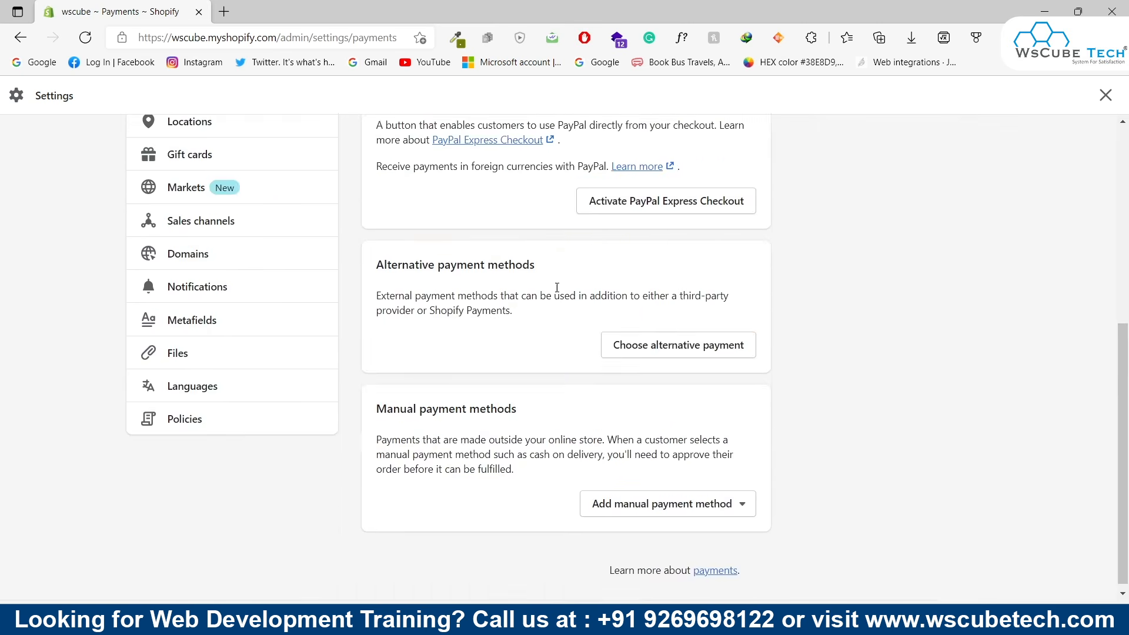
scroll(560, 307, "up", 2)
scroll(561, 310, "up", 4)
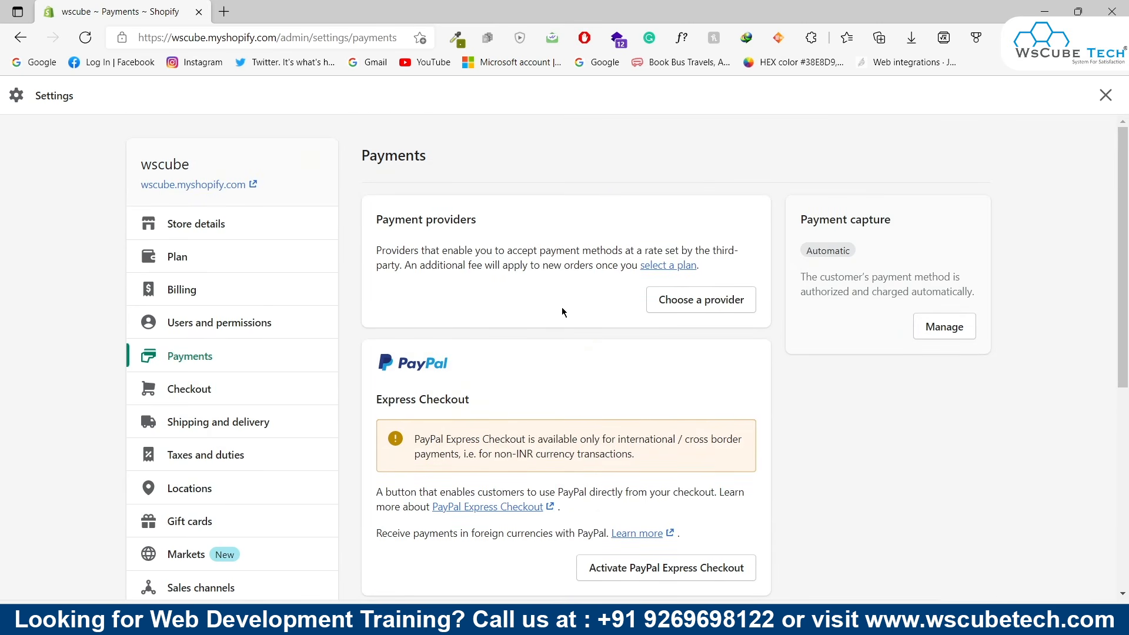